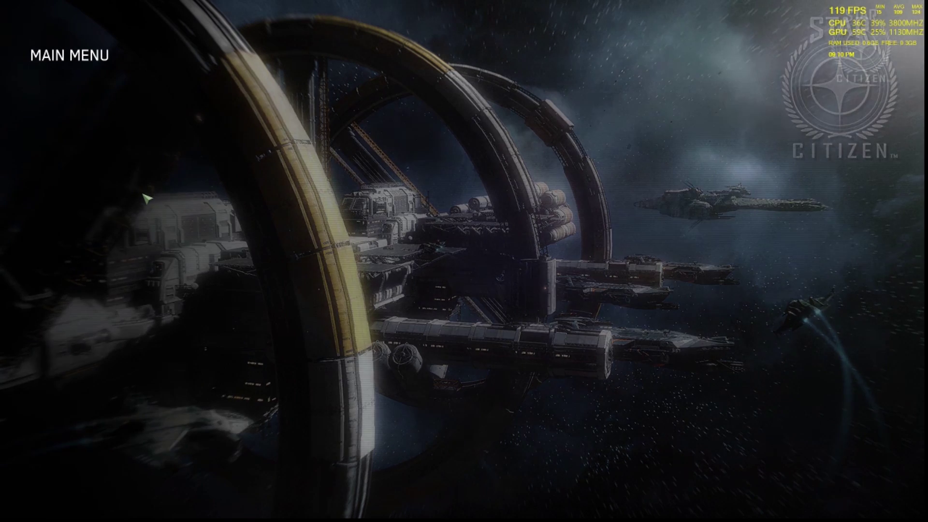
- Review the Joystick / HOTAS 1 control options, from inversion settings through sensitivity curves to deadzones and saturation
{"action": "left_click", "coordinate": [642, 98]}
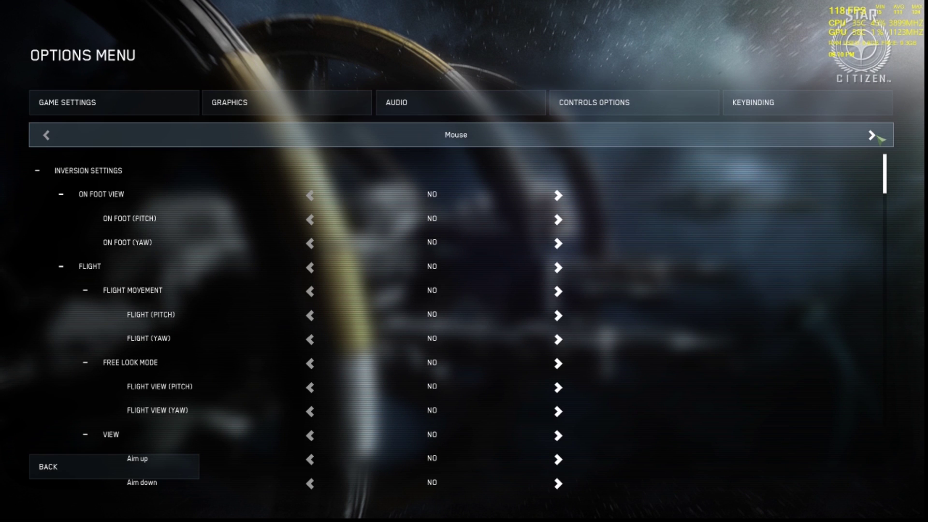
{"action": "left_click", "coordinate": [872, 136]}
{"action": "left_click", "coordinate": [873, 136]}
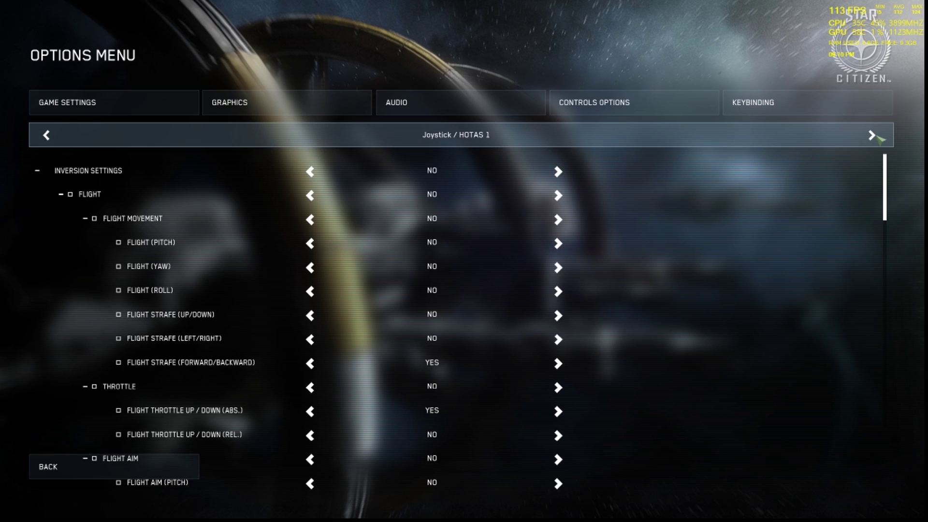
{"action": "scroll", "coordinate": [896, 294], "scroll_direction": "down", "scroll_amount": 10}
{"action": "scroll", "coordinate": [895, 294], "scroll_direction": "down", "scroll_amount": 5}
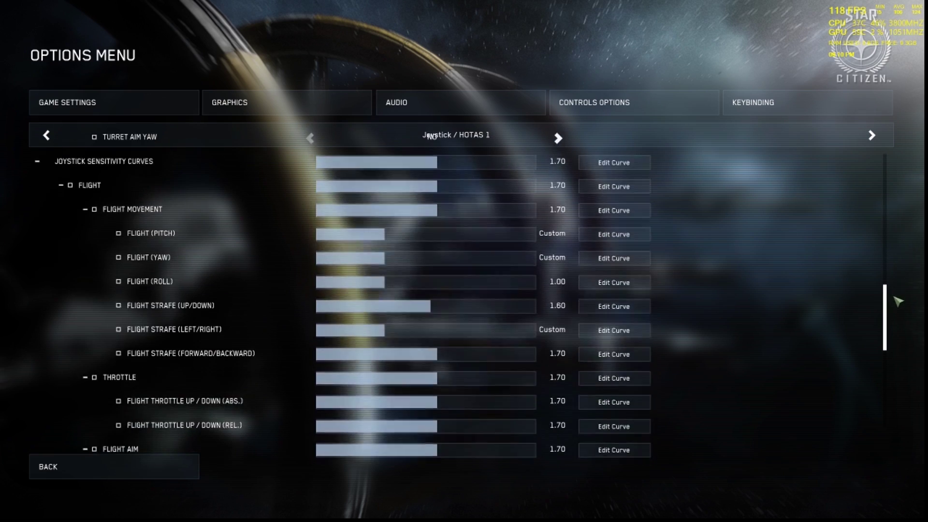
{"action": "scroll", "coordinate": [898, 348], "scroll_direction": "down", "scroll_amount": 5}
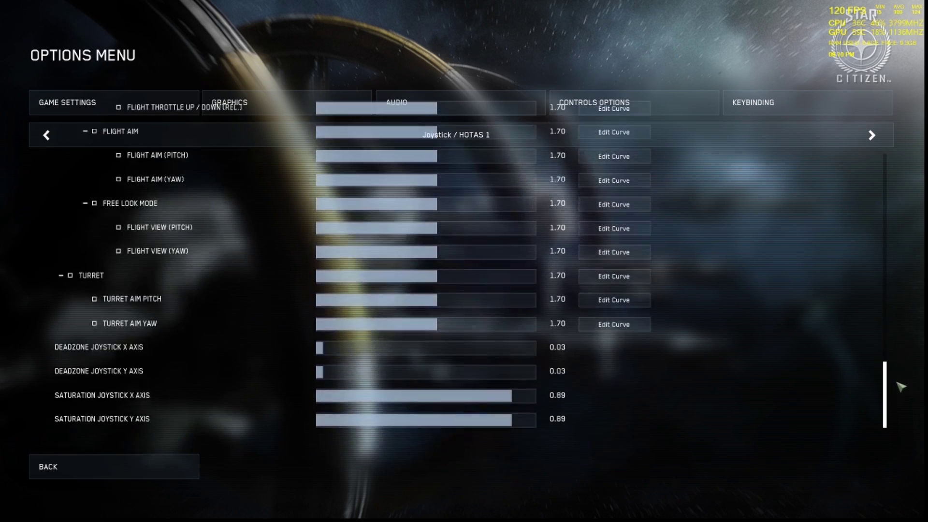
{"action": "scroll", "coordinate": [895, 362], "scroll_direction": "up", "scroll_amount": 2}
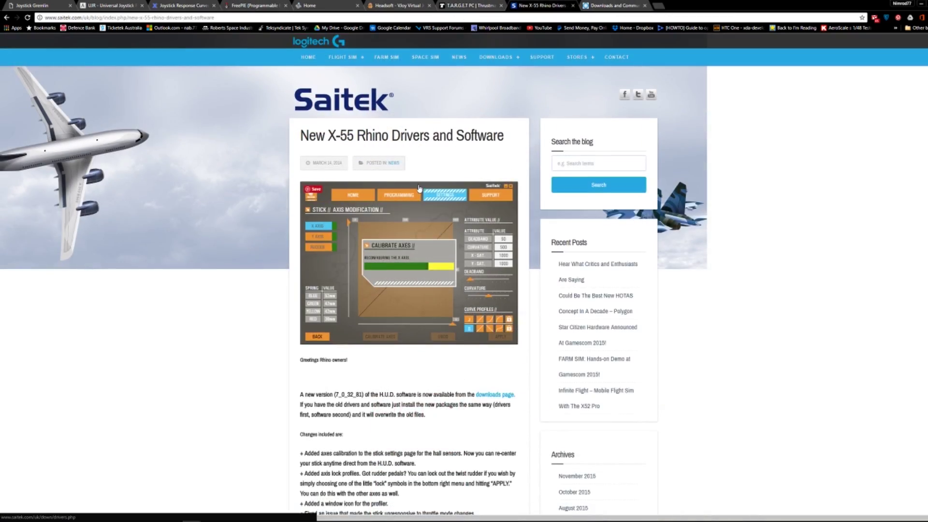
- Read the X-55 Rhino drivers and software post, and open a device for modification in the Saitek settings
{"action": "scroll", "coordinate": [421, 203], "scroll_direction": "down", "scroll_amount": 3}
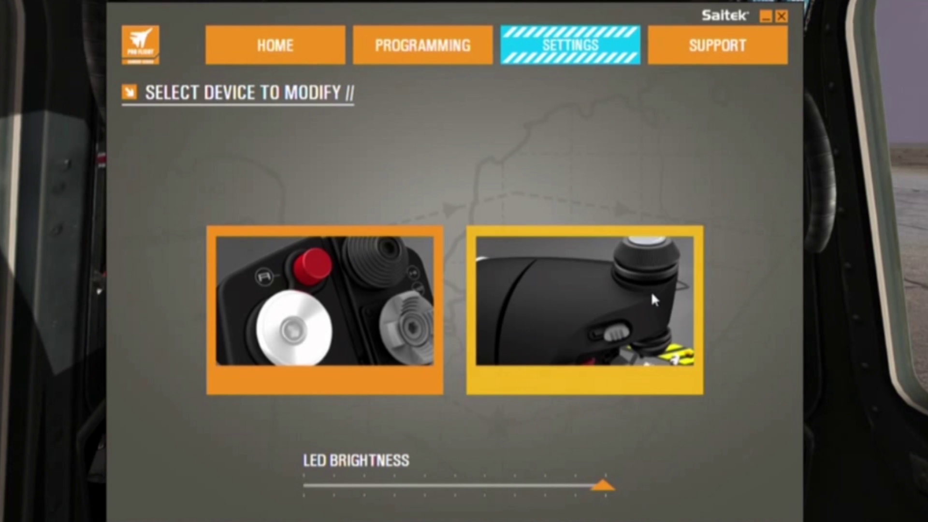
{"action": "left_click", "coordinate": [376, 317]}
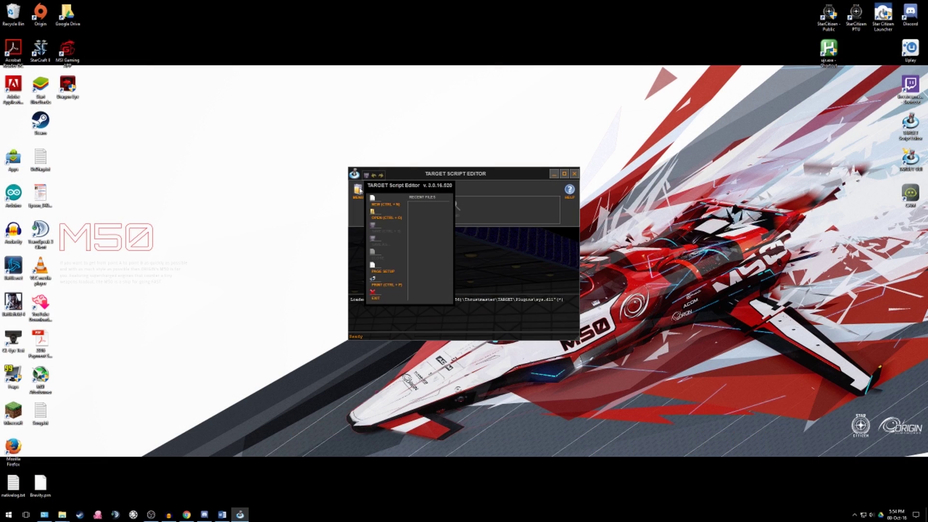
- Create a new TARGET Code document in TARGET Script Editor and look through the sYfte functions header file
{"action": "left_click", "coordinate": [382, 206]}
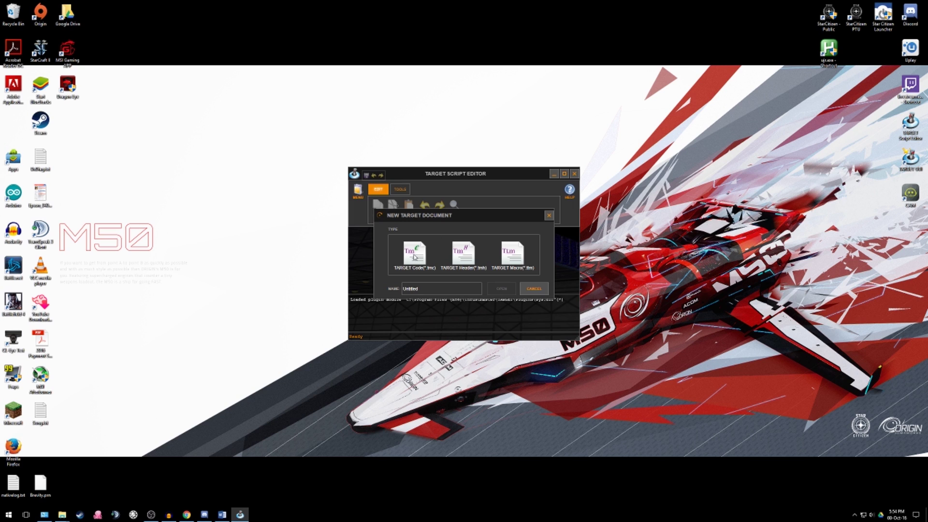
{"action": "left_click", "coordinate": [414, 255]}
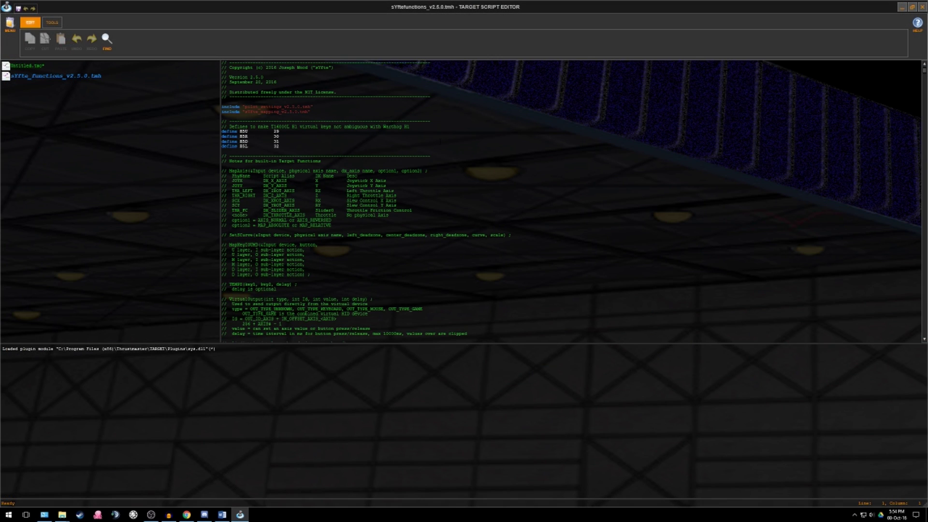
{"action": "scroll", "coordinate": [363, 203], "scroll_direction": "down", "scroll_amount": 5}
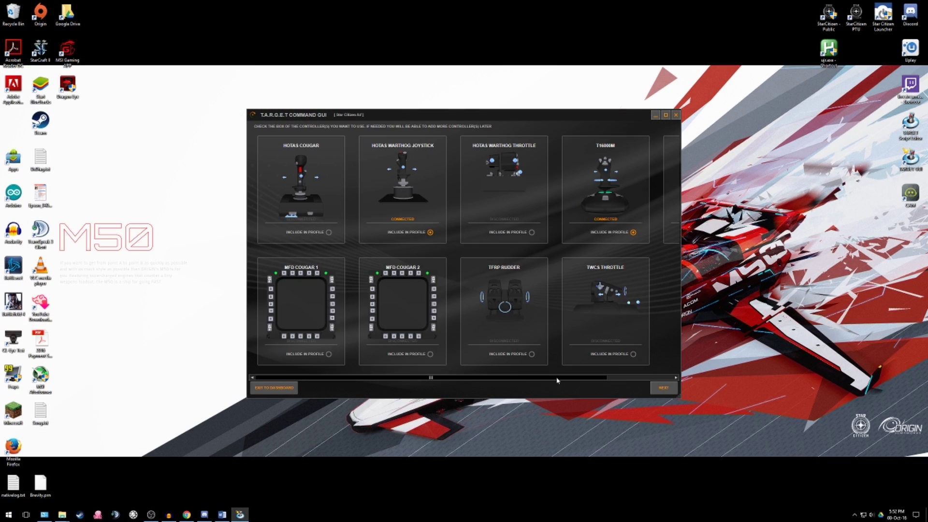
- Check the controllers in the T.A.R.G.E.T profile, and proceed past the controller selection and axes mapping pages
{"action": "left_click_drag", "start_coordinate": [558, 379], "coordinate": [628, 381]}
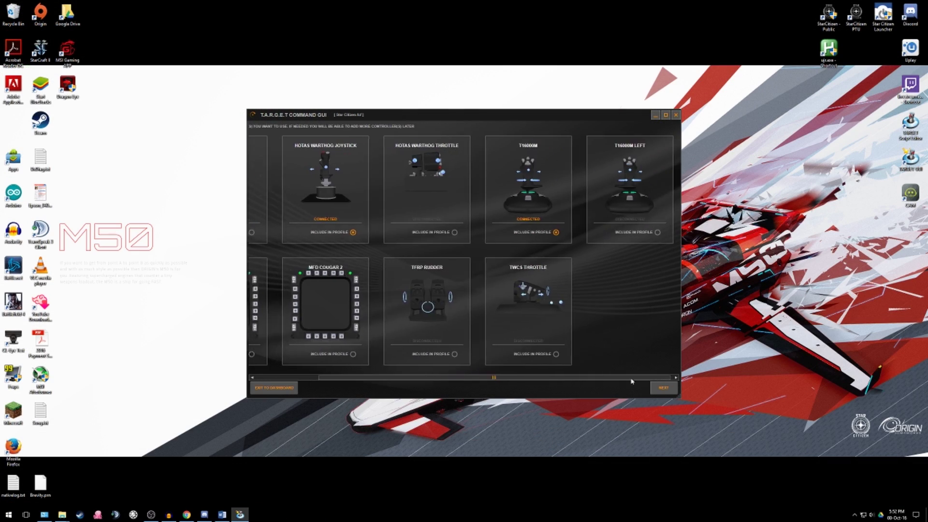
{"action": "left_click", "coordinate": [671, 393]}
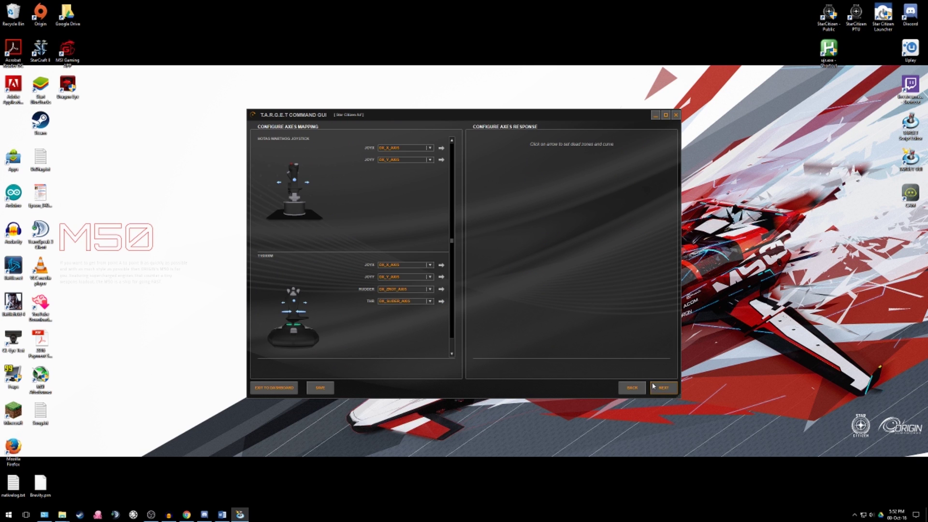
{"action": "left_click", "coordinate": [659, 389]}
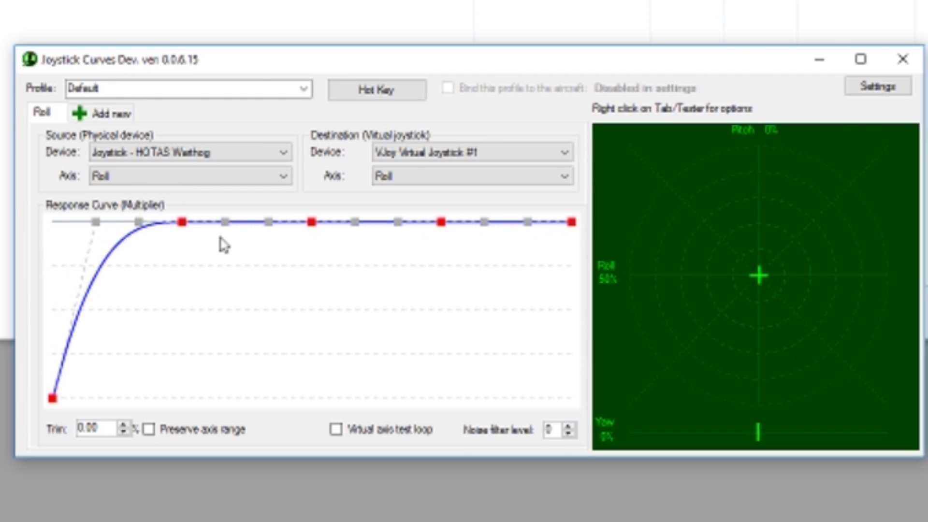
- Lower the three inner points of the Roll response curve in Joystick Curves onto a rising diagonal
{"action": "left_click_drag", "start_coordinate": [178, 223], "coordinate": [195, 352]}
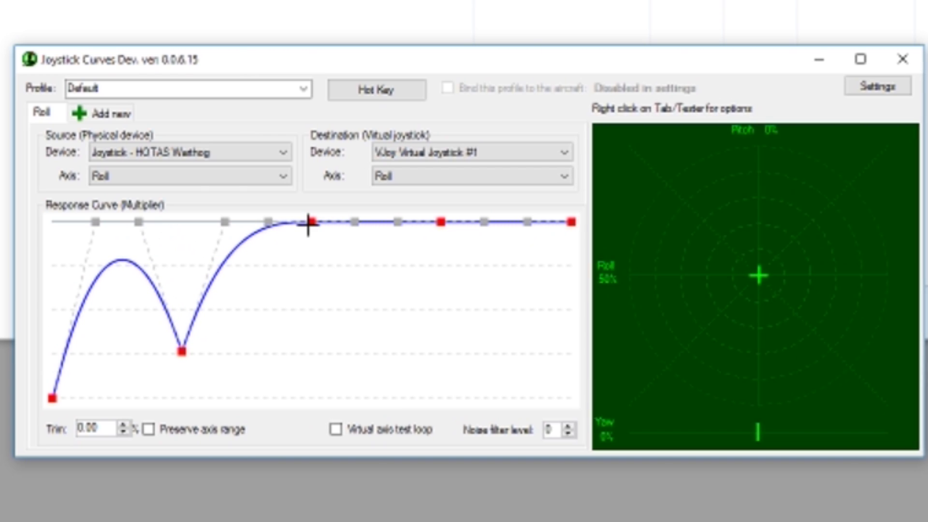
{"action": "left_click_drag", "start_coordinate": [309, 222], "coordinate": [318, 318]}
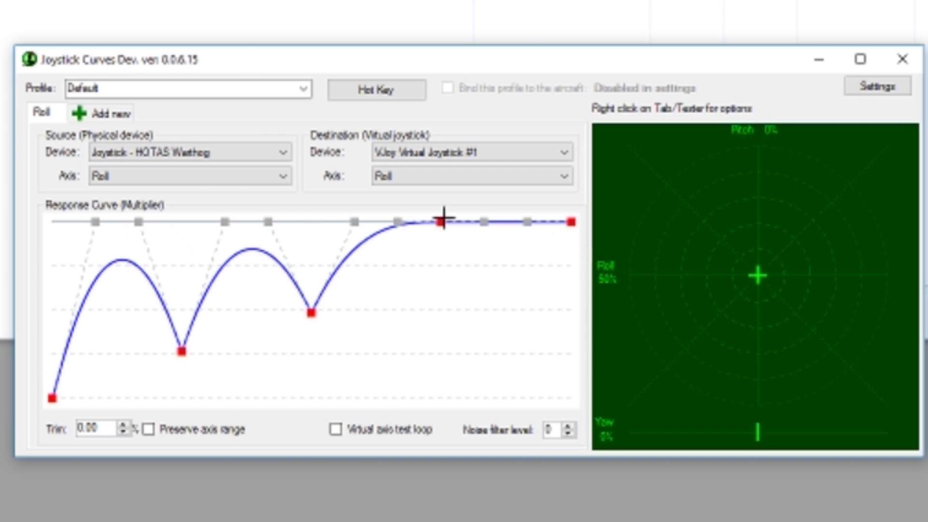
{"action": "left_click_drag", "start_coordinate": [440, 222], "coordinate": [439, 265]}
- Check the curve's response modifier and import/export options, and straighten the Roll response curve
{"action": "right_click", "coordinate": [440, 265]}
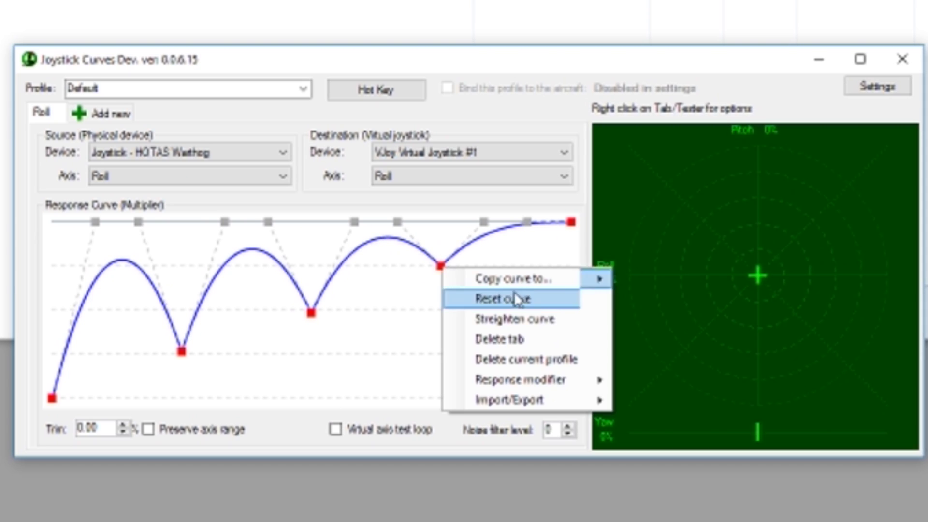
{"action": "mouse_move", "coordinate": [574, 388]}
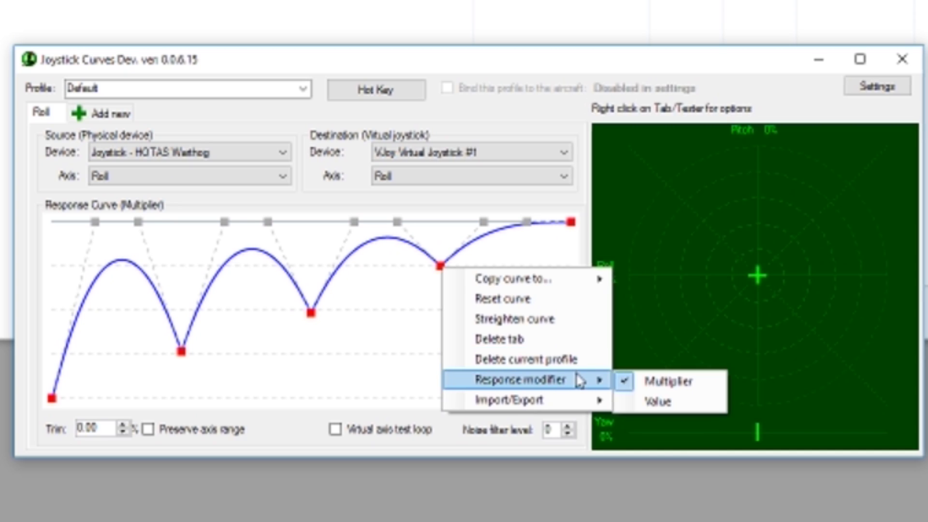
{"action": "mouse_move", "coordinate": [529, 405]}
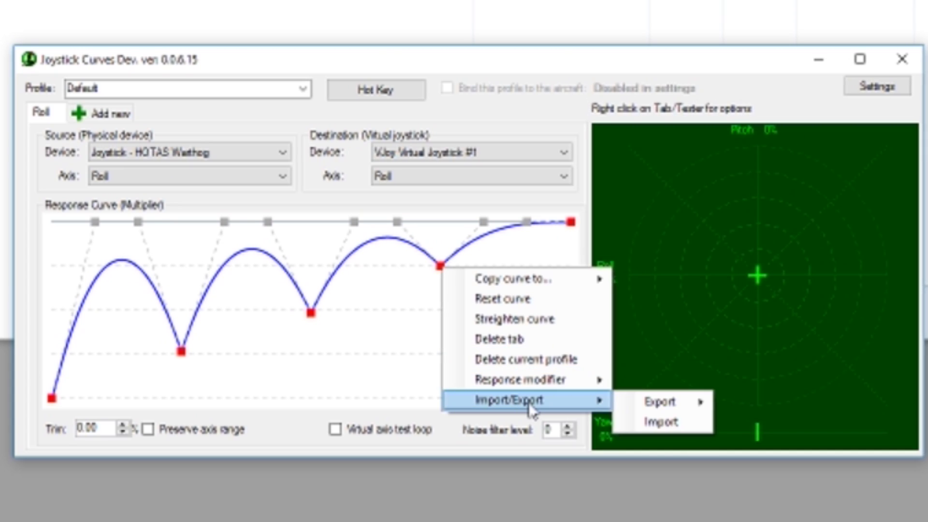
{"action": "left_click", "coordinate": [532, 320]}
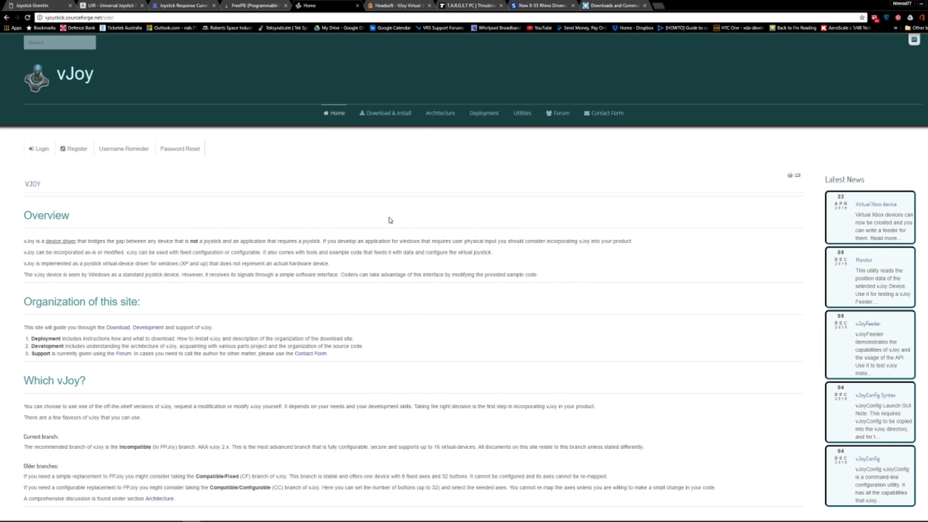
- Read the vJoy home page and the Headsoft VJoy Virtual Joystick Driver page, covering installation, configuration and command line options
{"action": "scroll", "coordinate": [391, 220], "scroll_direction": "down", "scroll_amount": 3}
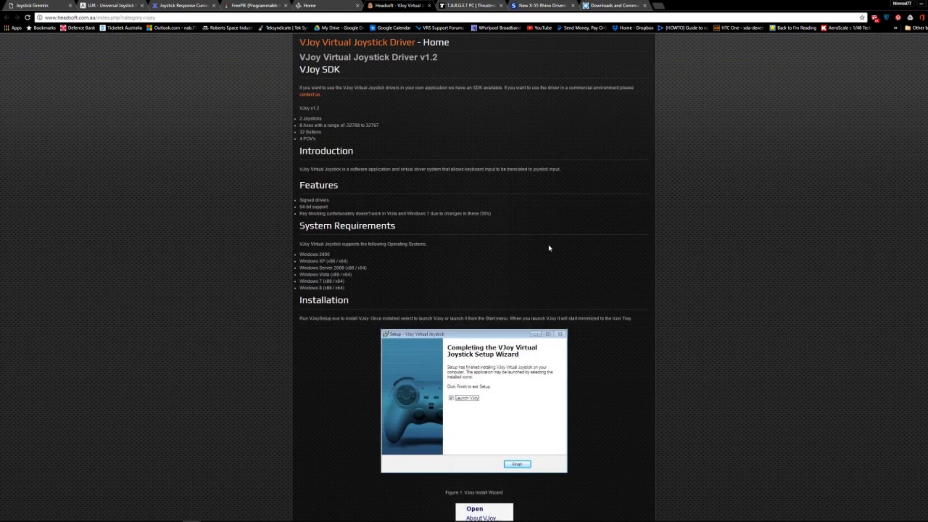
{"action": "scroll", "coordinate": [550, 248], "scroll_direction": "down", "scroll_amount": 7}
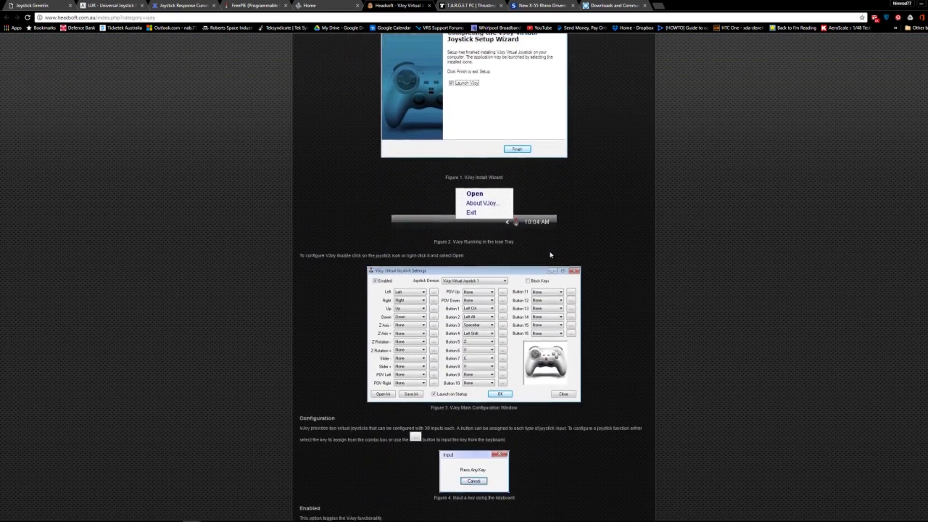
{"action": "scroll", "coordinate": [550, 254], "scroll_direction": "down", "scroll_amount": 7}
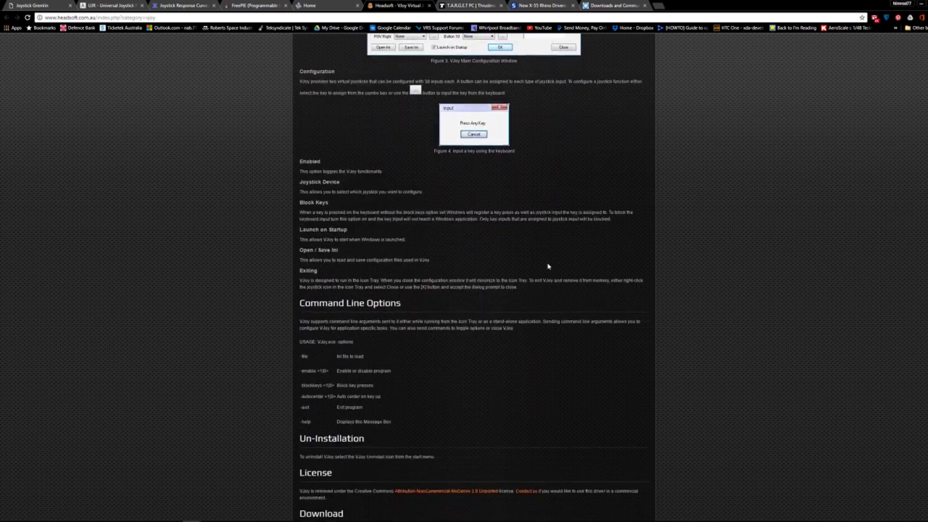
{"action": "scroll", "coordinate": [548, 266], "scroll_direction": "down", "scroll_amount": 1}
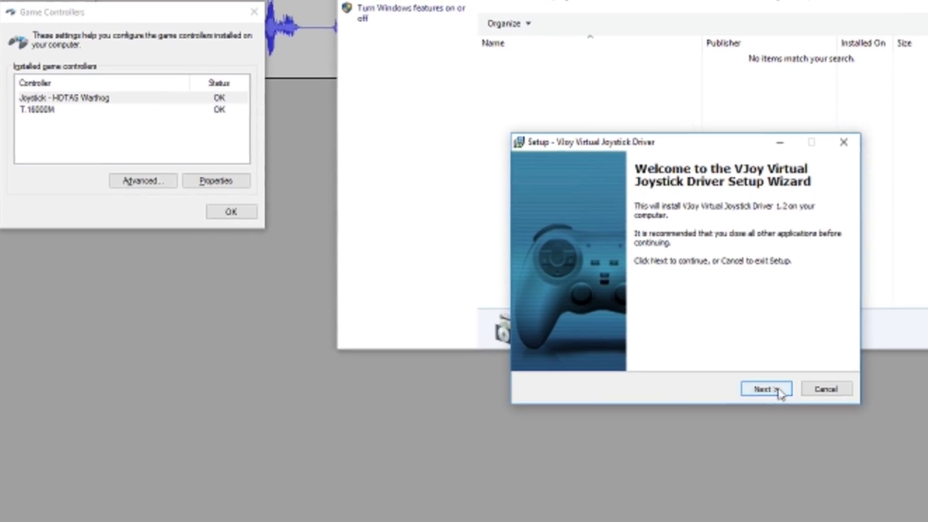
- Install VJoy Virtual Joystick Driver 1.2, accepting the license agreement and leaving the computer restart for another time
{"action": "left_click", "coordinate": [676, 338]}
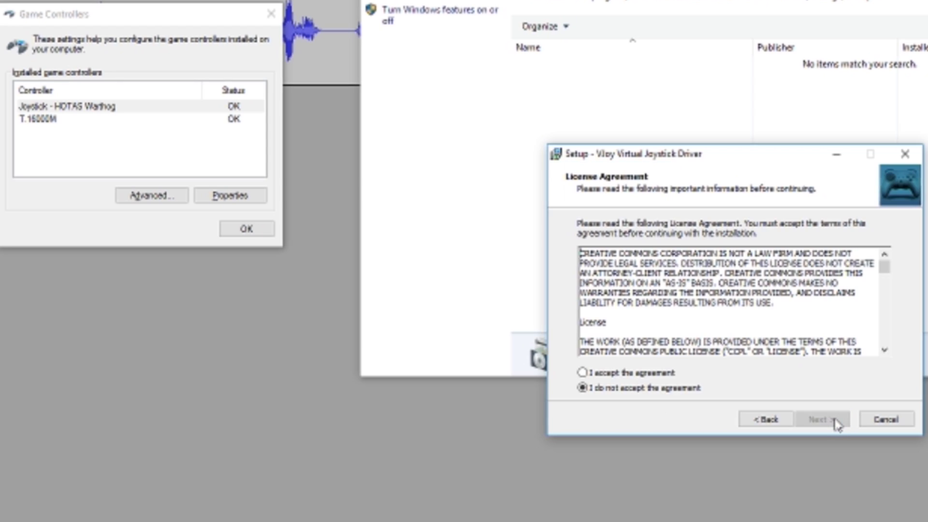
{"action": "left_click", "coordinate": [643, 373]}
{"action": "left_click", "coordinate": [824, 419]}
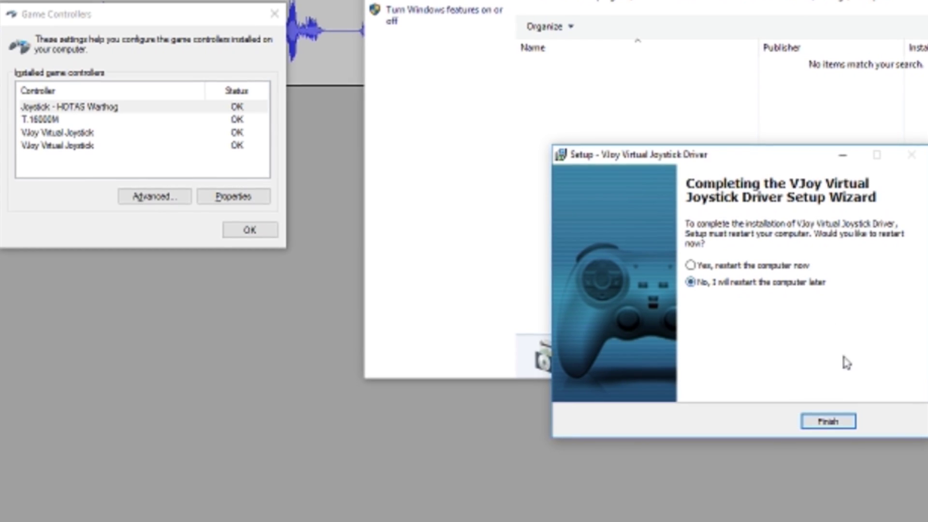
{"action": "left_click", "coordinate": [828, 421]}
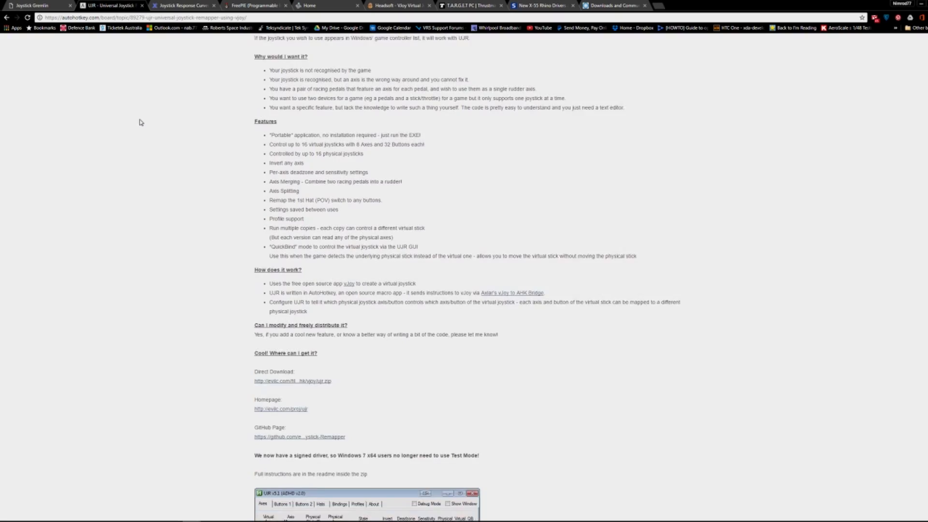
- Read the UJR forum topic's features and download links, and check the special operations offered for virtual axis 1 (X) in UJR
{"action": "scroll", "coordinate": [139, 121], "scroll_direction": "down", "scroll_amount": 5}
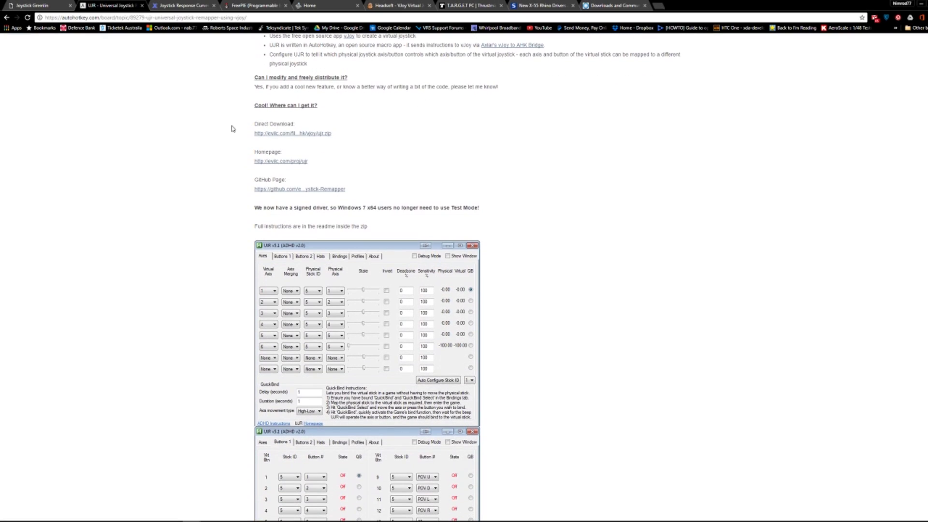
{"action": "scroll", "coordinate": [238, 132], "scroll_direction": "down", "scroll_amount": 5}
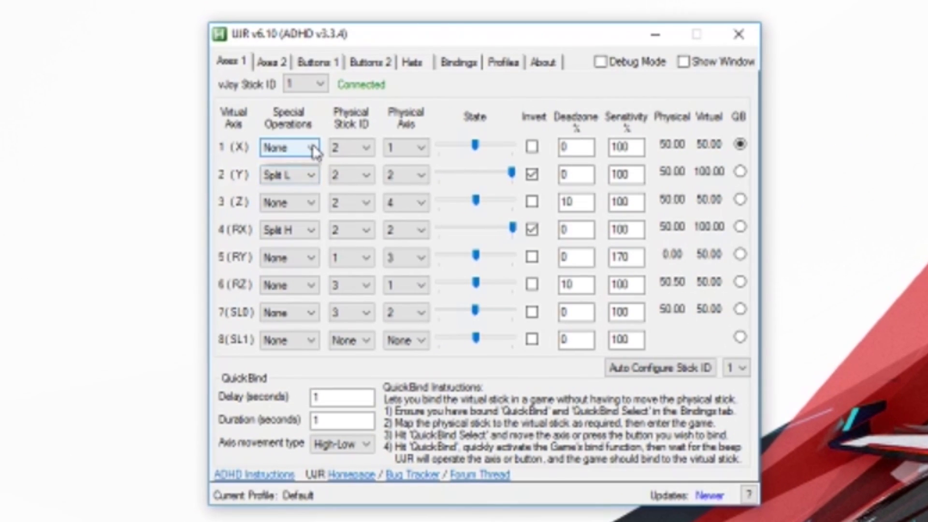
{"action": "left_click", "coordinate": [305, 144]}
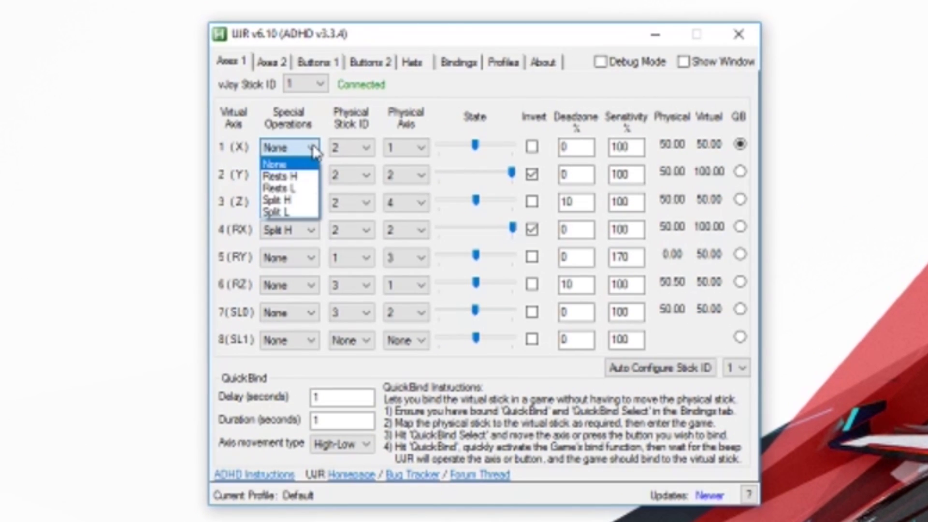
{"action": "left_click", "coordinate": [314, 149]}
- Try None as the special operation for virtual axis 2 (Y), and restore it to Split L
{"action": "left_click", "coordinate": [313, 178]}
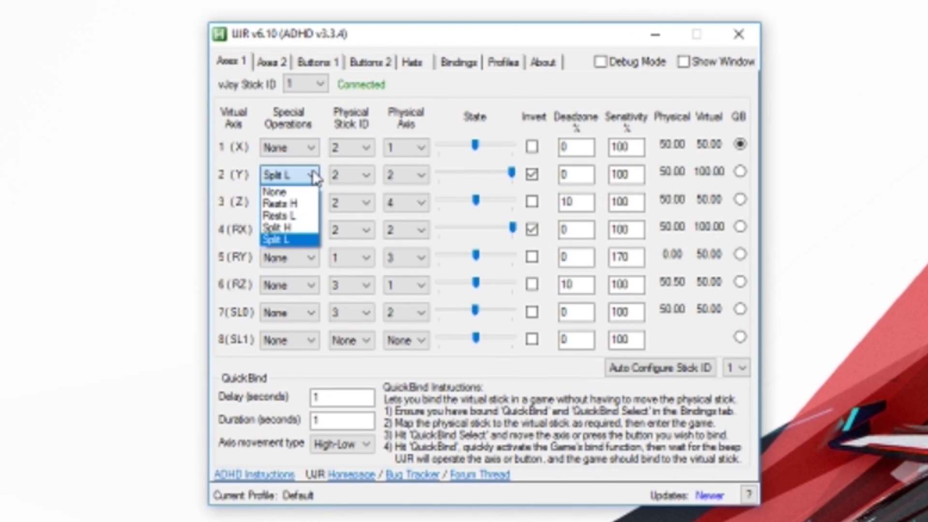
{"action": "left_click", "coordinate": [296, 193]}
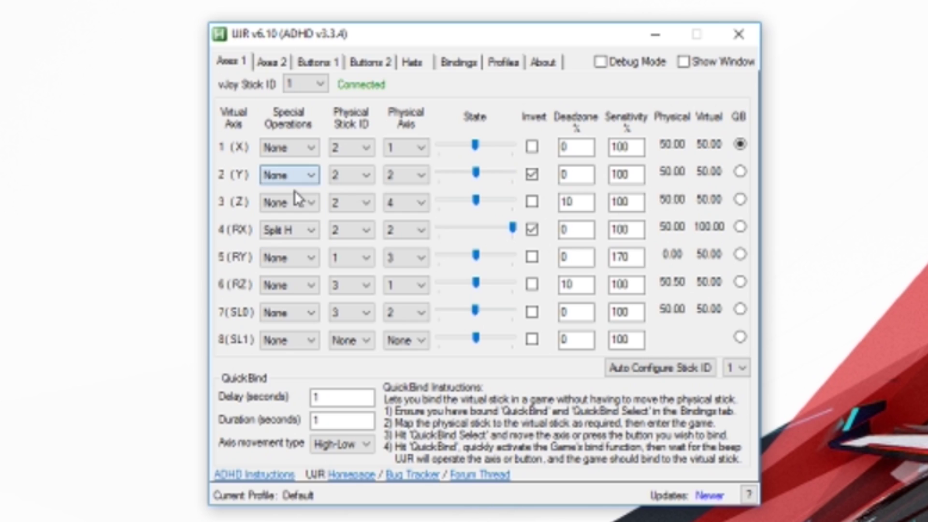
{"action": "left_click", "coordinate": [310, 175]}
{"action": "left_click", "coordinate": [315, 239]}
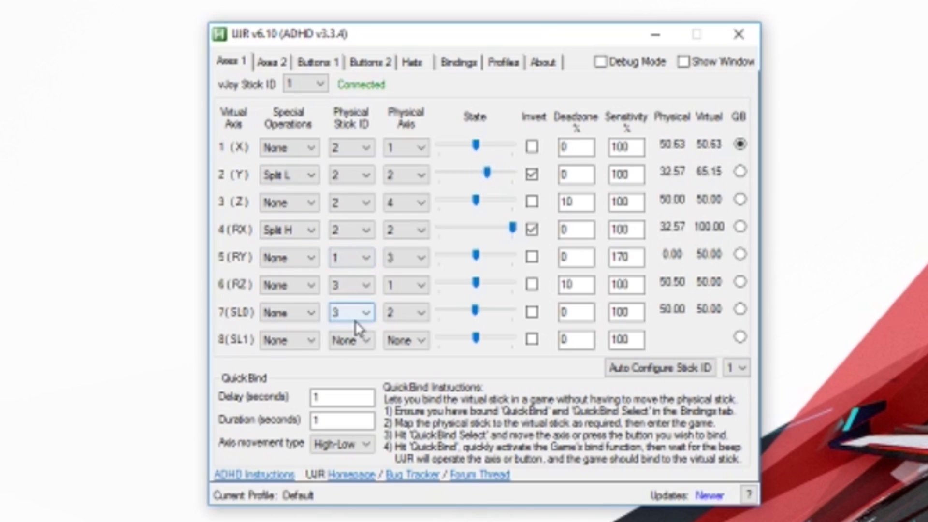
- Check the special operations for virtual axis 4 (RX), and open the axis merging settings on Axes 2
{"action": "left_click", "coordinate": [301, 236]}
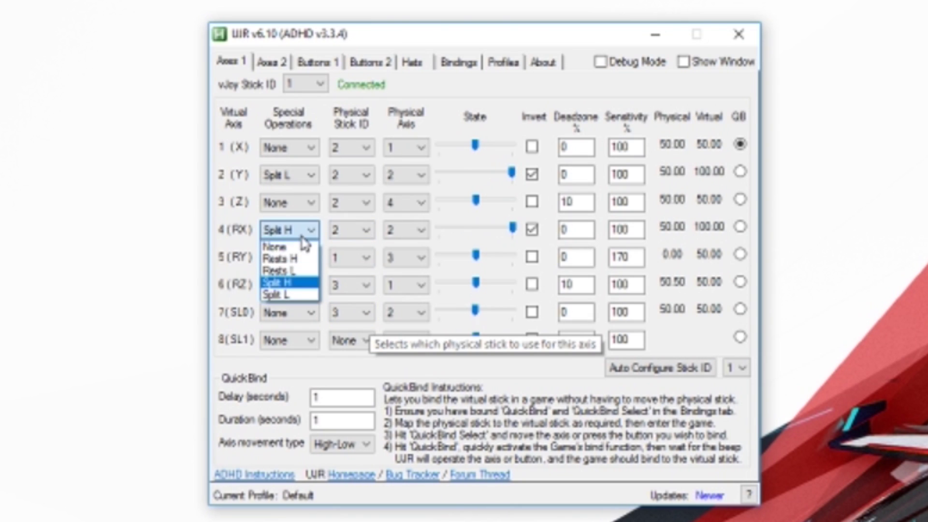
{"action": "left_click", "coordinate": [304, 229]}
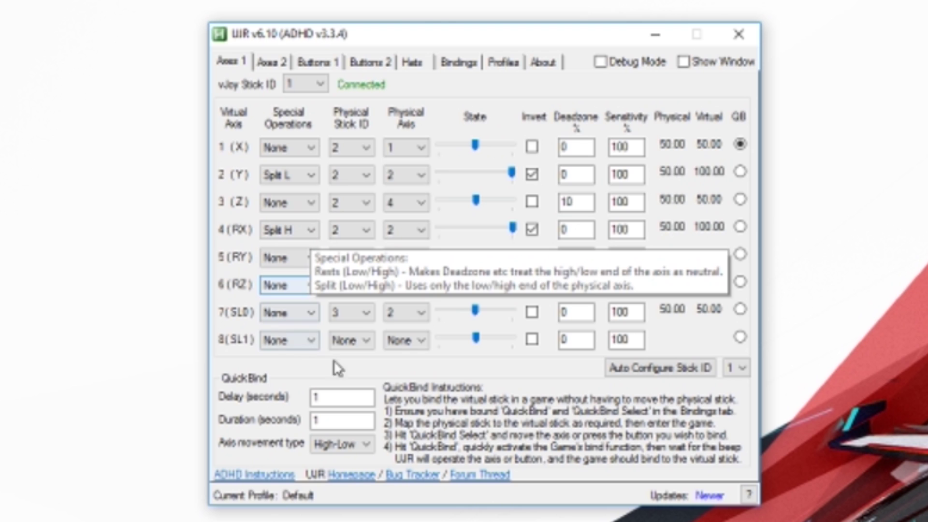
{"action": "left_click", "coordinate": [271, 62]}
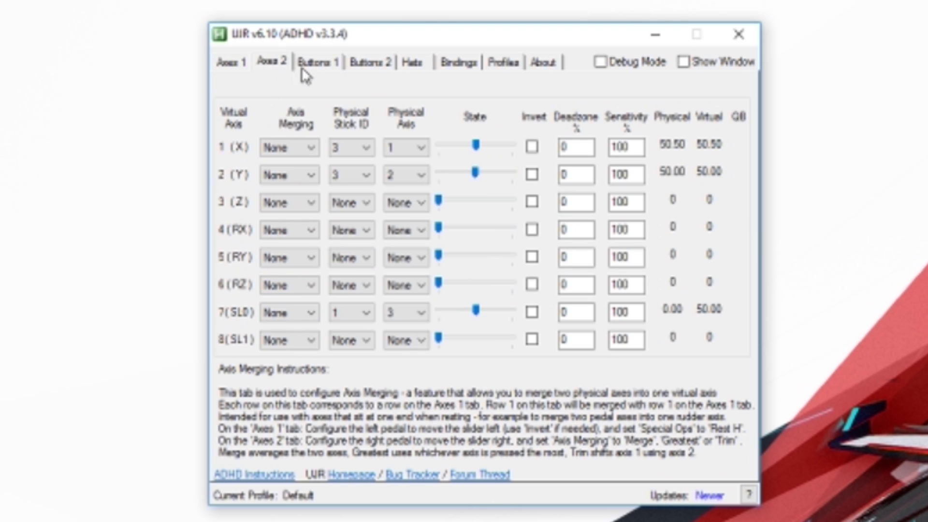
- Check the axis merging choices for virtual axis 1 (X) on Axes 2, and open the Buttons 1 settings
{"action": "left_click", "coordinate": [300, 150]}
{"action": "left_click", "coordinate": [300, 152]}
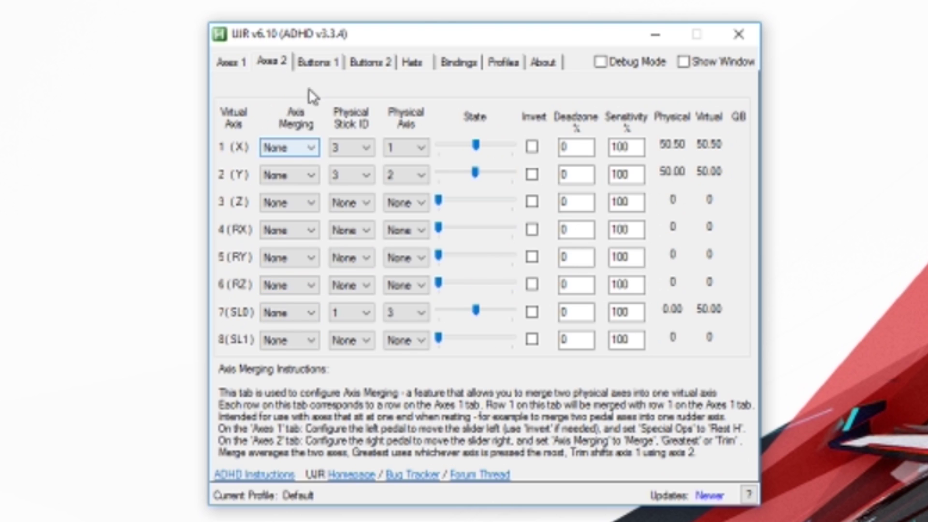
{"action": "left_click", "coordinate": [331, 63]}
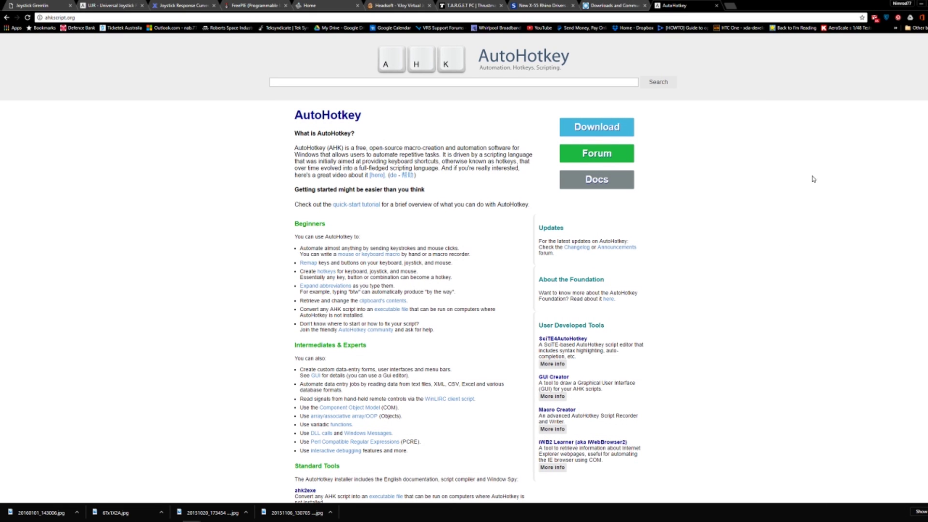
- Read the AutoHotkey home page's feature lists for beginners and experts, its standard tools and its resources
{"action": "scroll", "coordinate": [464, 269], "scroll_direction": "down", "scroll_amount": 3}
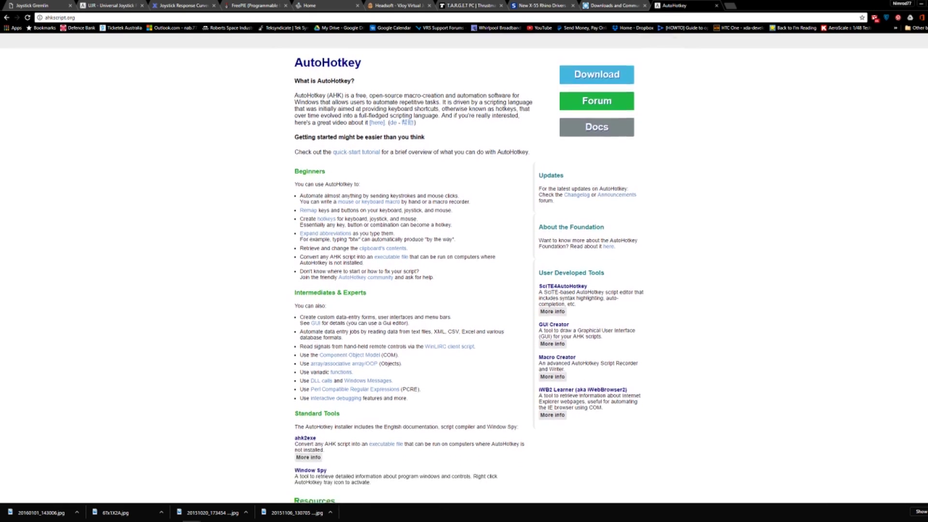
{"action": "scroll", "coordinate": [463, 269], "scroll_direction": "down", "scroll_amount": 2}
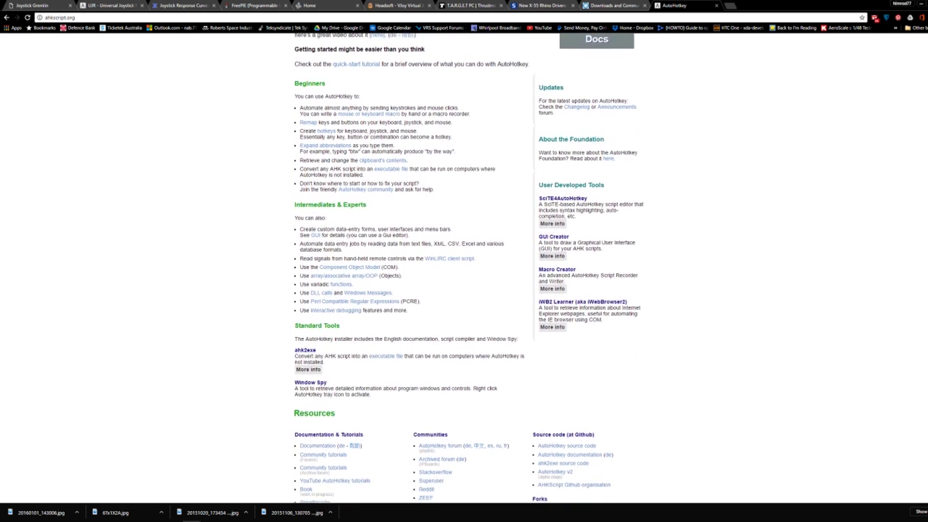
{"action": "scroll", "coordinate": [464, 269], "scroll_direction": "down", "scroll_amount": 1}
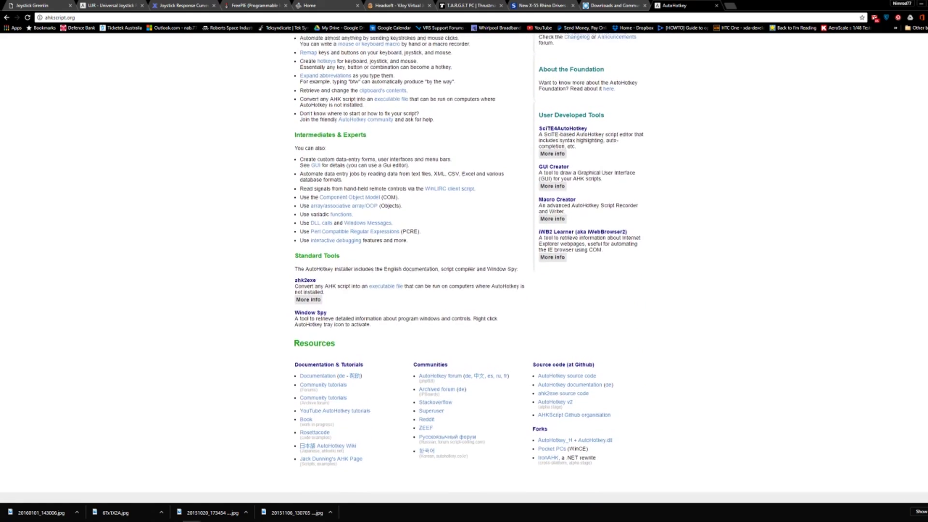
{"action": "scroll", "coordinate": [464, 268], "scroll_direction": "up", "scroll_amount": 2}
{"action": "scroll", "coordinate": [464, 269], "scroll_direction": "up", "scroll_amount": 3}
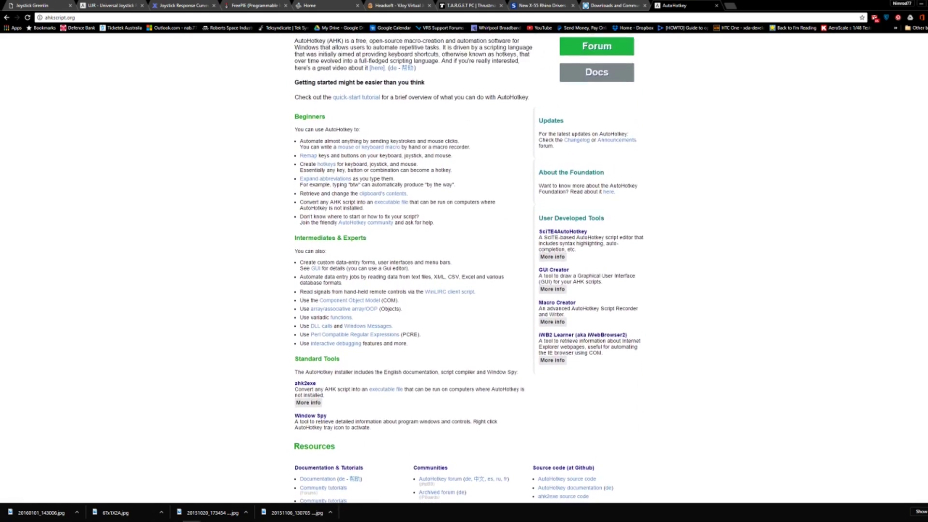
{"action": "scroll", "coordinate": [463, 269], "scroll_direction": "up", "scroll_amount": 1}
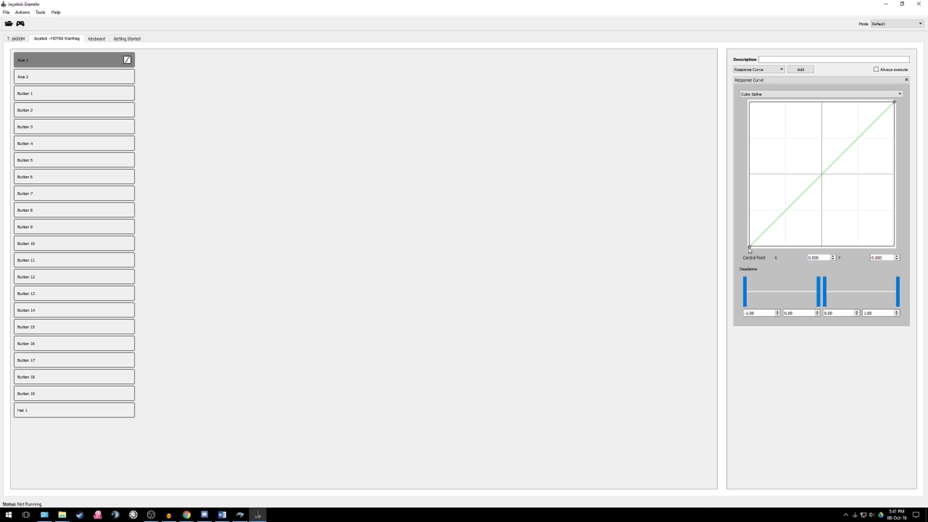
- In Joystick Gremlin, try moving the end points of Axis 1's cubic spline, and change the response curve to Cubic Bezier Spline
{"action": "left_click_drag", "start_coordinate": [750, 250], "coordinate": [744, 214]}
{"action": "left_click", "coordinate": [897, 95]}
{"action": "left_click", "coordinate": [889, 99]}
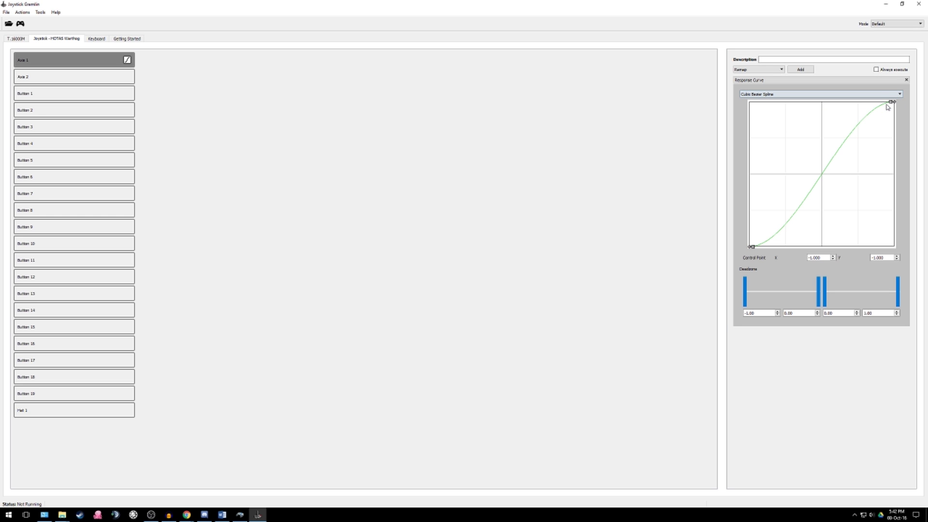
- Reshape Axis 1's Bezier curve by extending the upper end handle, adding a control point at about X 0.175, Y 0.865, and adjusting its handles
{"action": "left_click_drag", "start_coordinate": [892, 105], "coordinate": [797, 98]}
{"action": "left_click", "coordinate": [834, 112]}
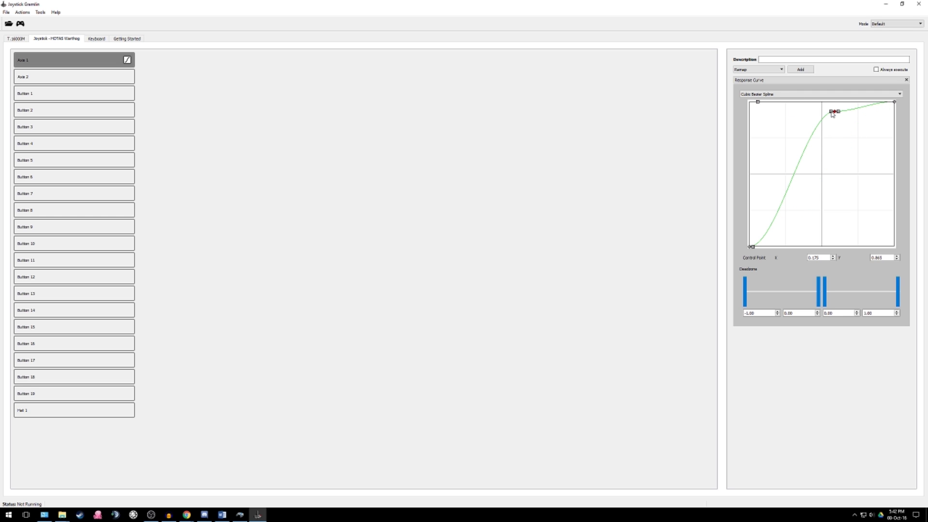
{"action": "mouse_move", "coordinate": [831, 112]}
{"action": "left_mouse_down"}
{"action": "mouse_move", "coordinate": [830, 130]}
{"action": "mouse_move", "coordinate": [844, 105]}
{"action": "left_mouse_up"}
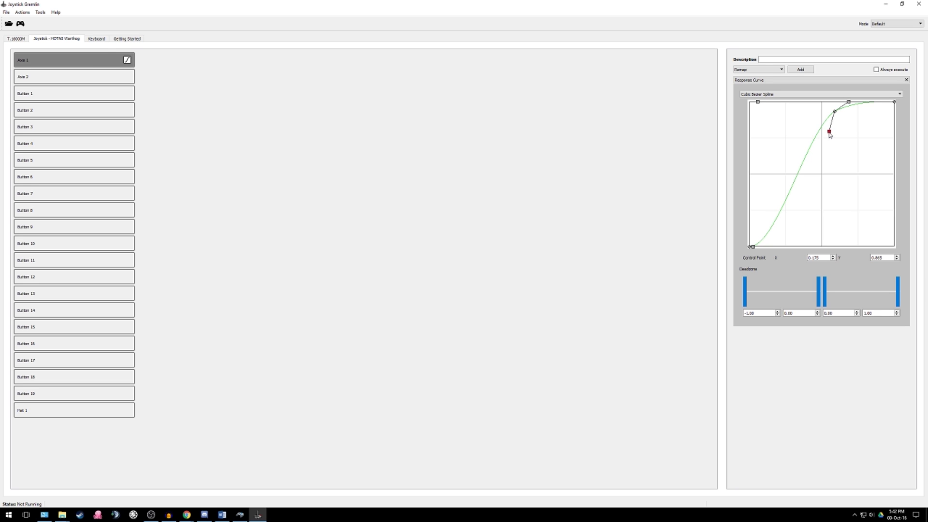
- Check the device information, and add a mode named SC in the Mode Manager
{"action": "left_click", "coordinate": [41, 12]}
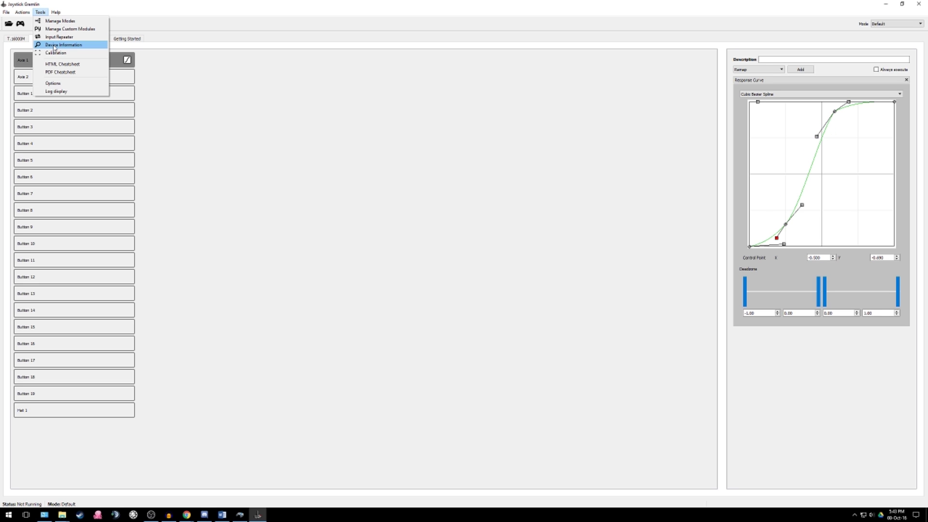
{"action": "left_click", "coordinate": [54, 45]}
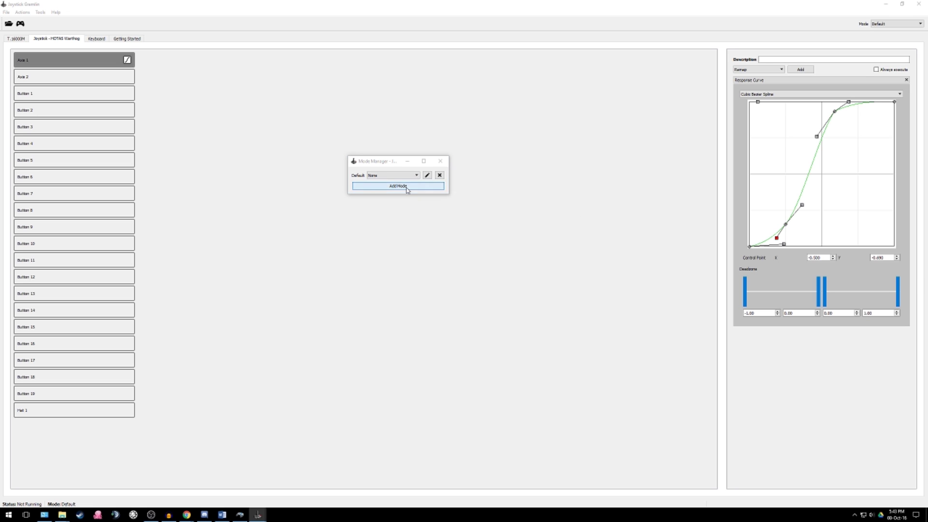
{"action": "left_click", "coordinate": [397, 186]}
{"action": "type", "text": "S"}
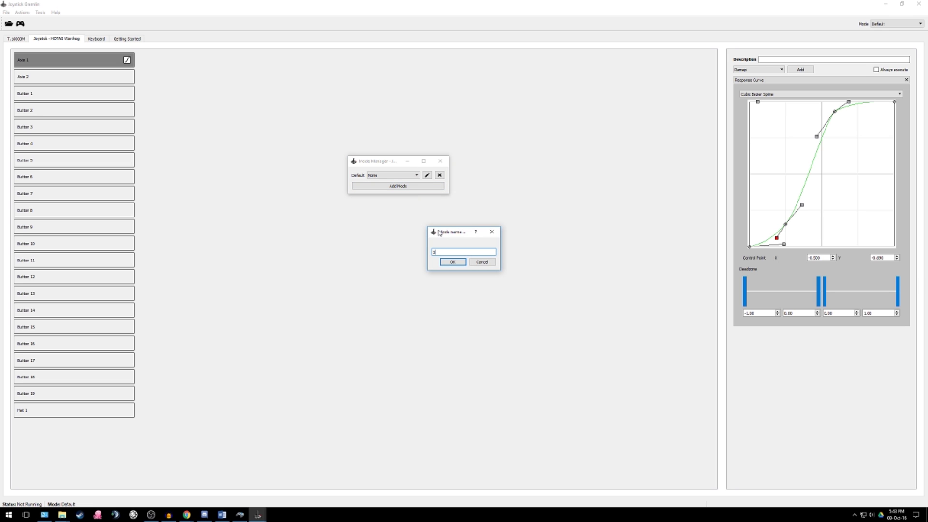
{"action": "type", "text": "C"}
{"action": "key", "text": "Return"}
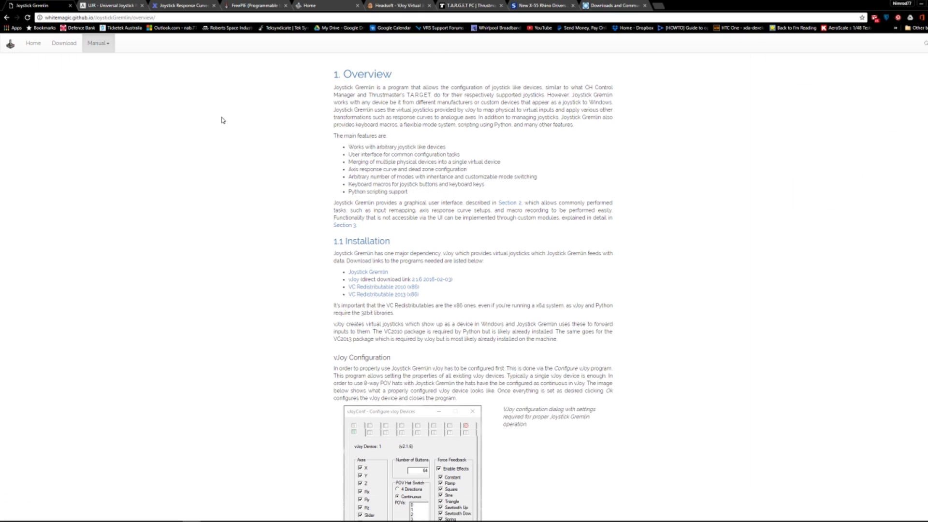
- Read the Joystick Gremlin overview and installation page, and examine the FreePIE page's supported hardware list and version history
{"action": "scroll", "coordinate": [242, 141], "scroll_direction": "down", "scroll_amount": 2}
{"action": "scroll", "coordinate": [243, 140], "scroll_direction": "down", "scroll_amount": 2}
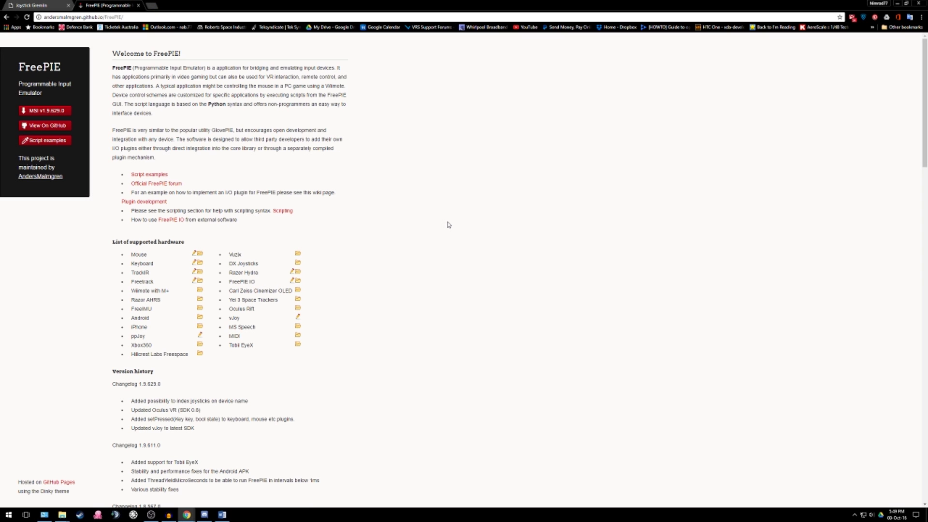
{"action": "scroll", "coordinate": [432, 185], "scroll_direction": "down", "scroll_amount": 1}
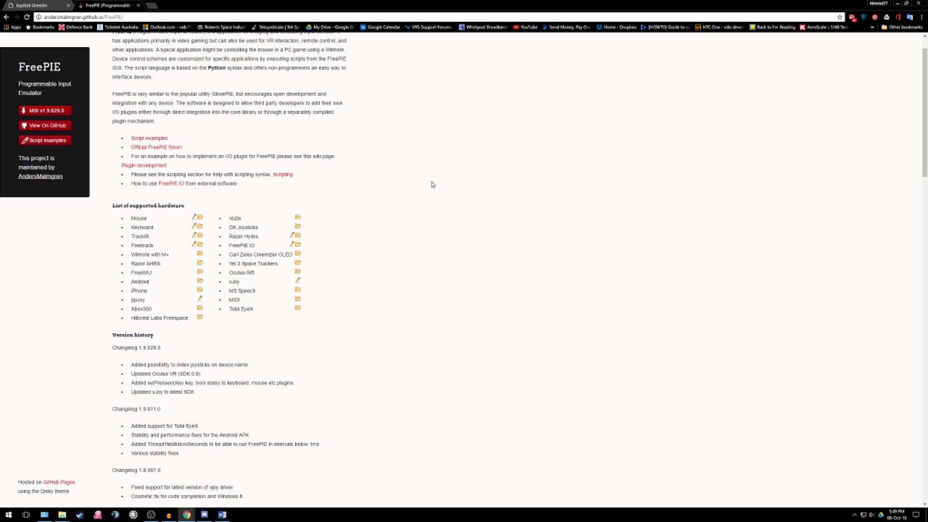
{"action": "scroll", "coordinate": [432, 184], "scroll_direction": "down", "scroll_amount": 1}
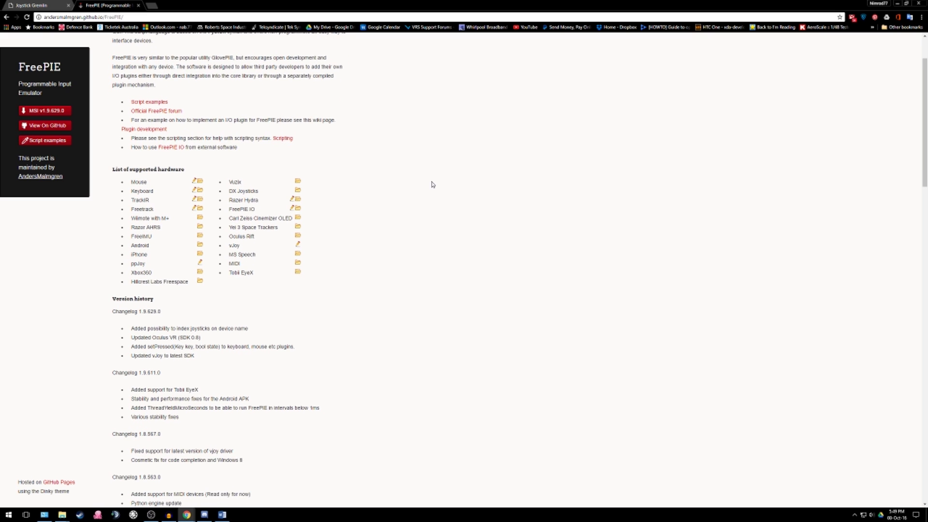
{"action": "scroll", "coordinate": [432, 184], "scroll_direction": "down", "scroll_amount": 1}
{"action": "scroll", "coordinate": [432, 184], "scroll_direction": "down", "scroll_amount": 4}
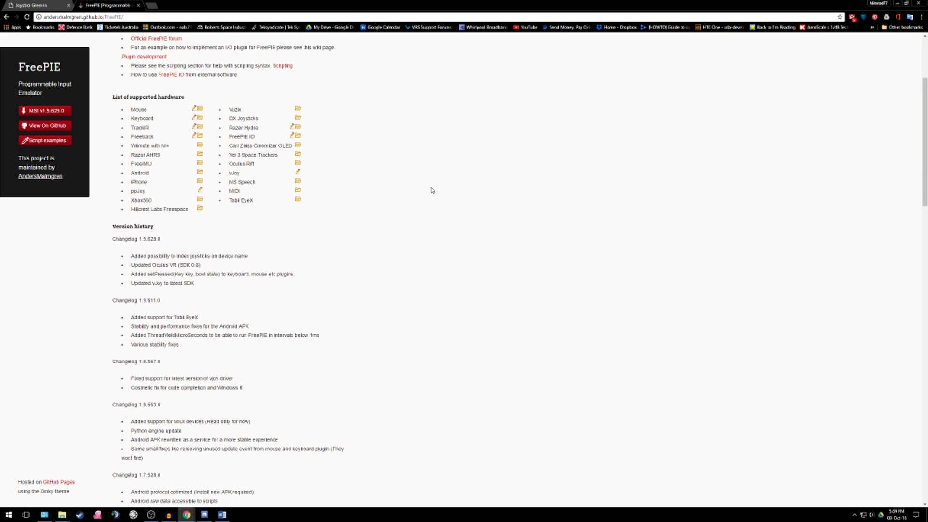
{"action": "scroll", "coordinate": [431, 190], "scroll_direction": "down", "scroll_amount": 6}
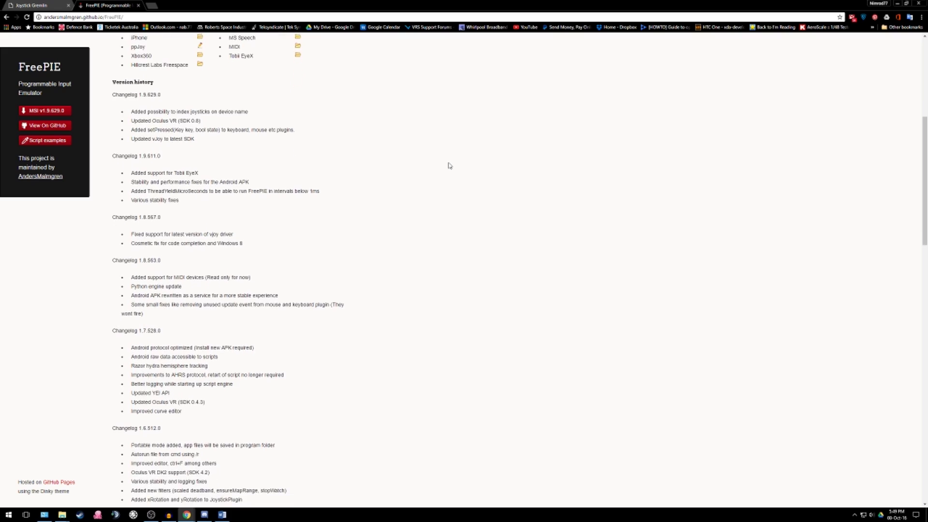
{"action": "scroll", "coordinate": [442, 178], "scroll_direction": "down", "scroll_amount": 5}
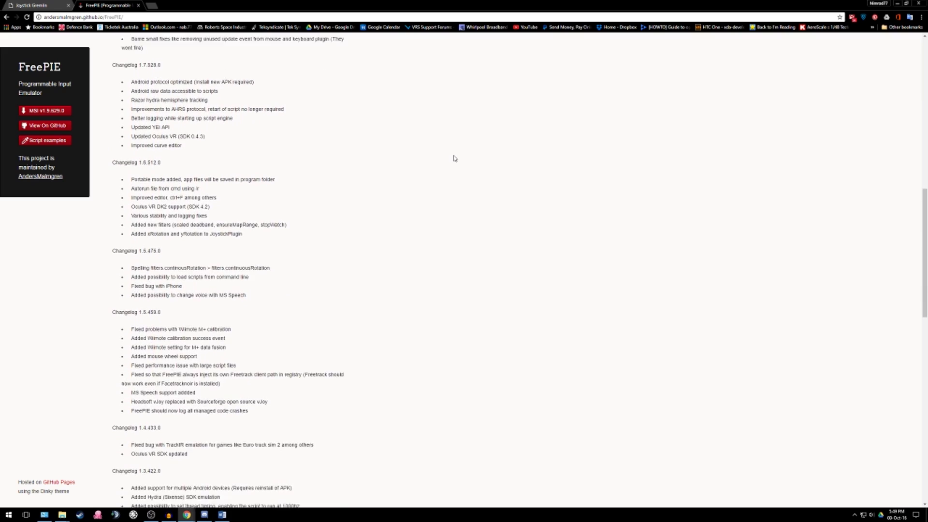